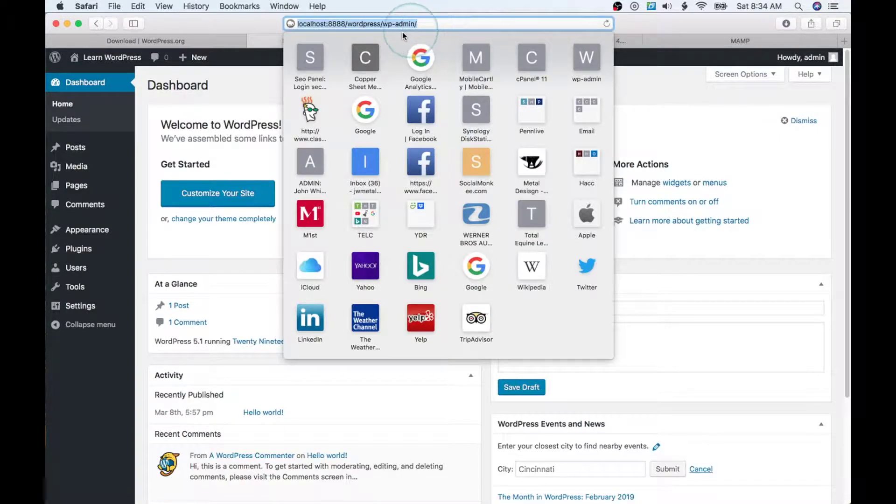
- Open the site customizer from the dashboard and look over the homepage preview from the site title to the Meta section
click(244, 92)
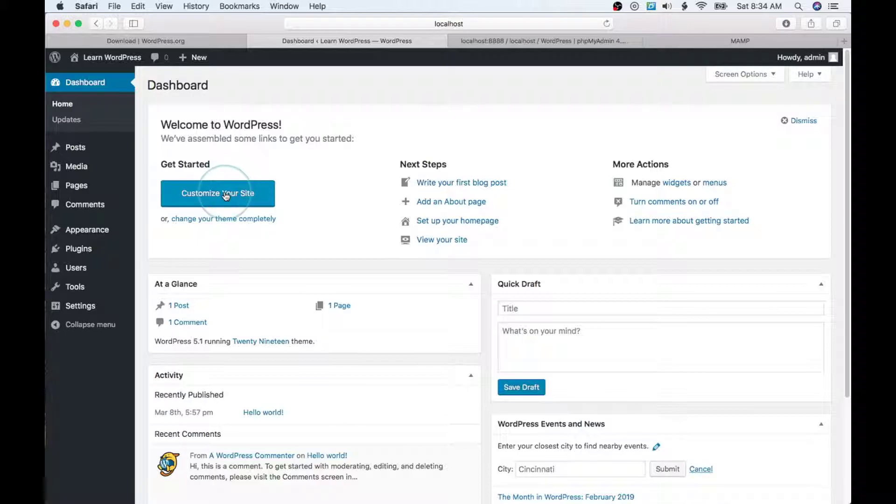
click(205, 194)
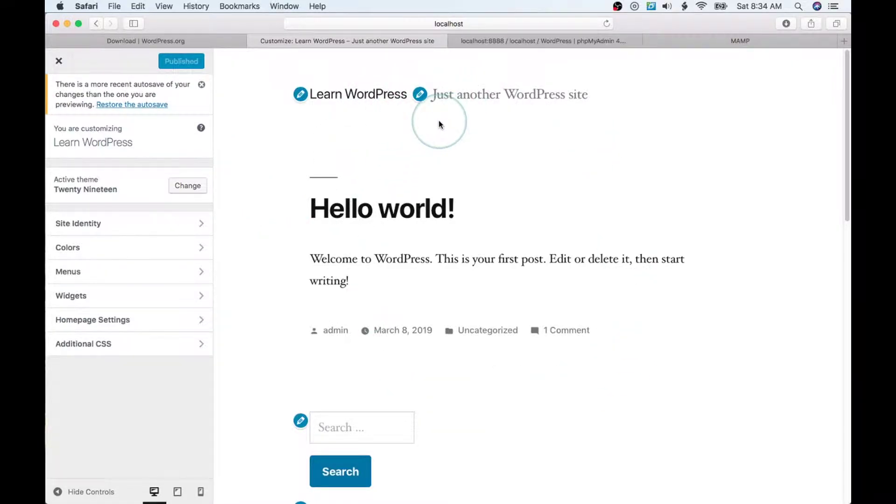
scroll(446, 163, down, 1)
scroll(447, 162, down, 5)
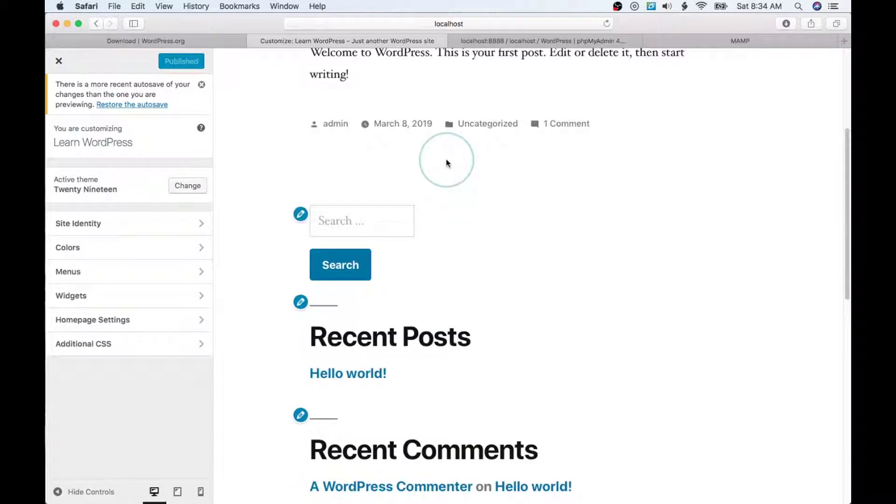
scroll(447, 162, down, 7)
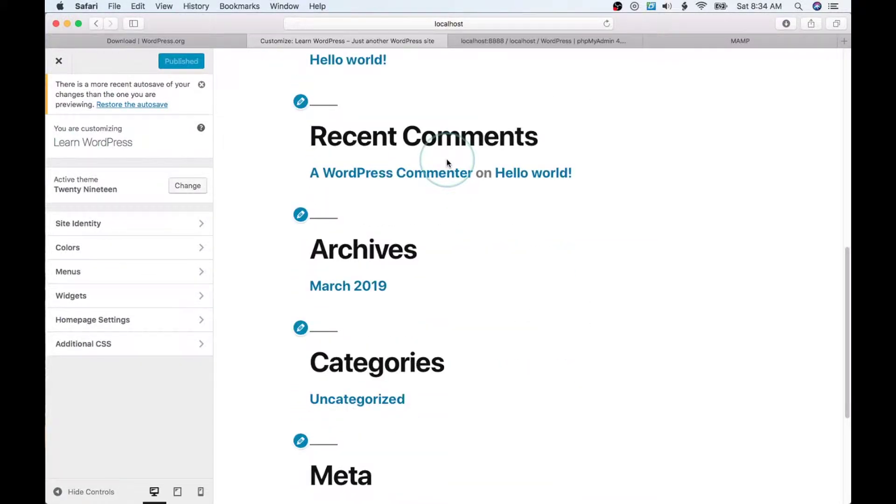
scroll(447, 163, up, 12)
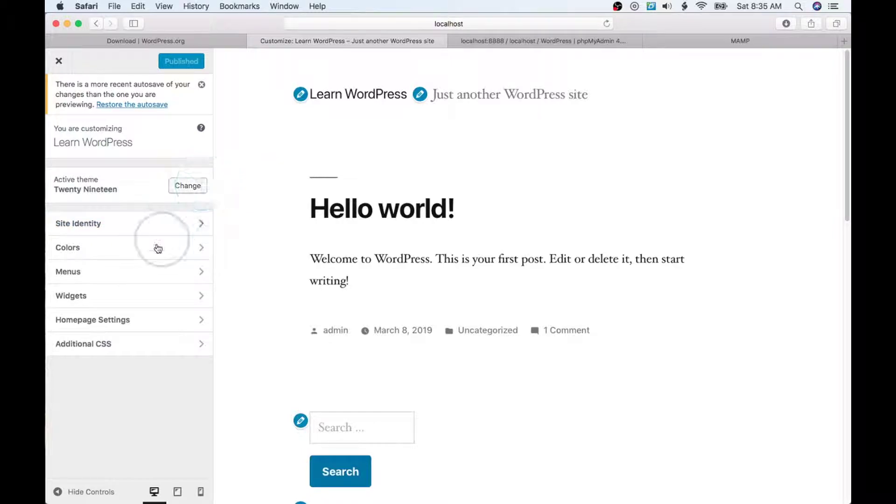
- Change the tagline in Site Identity to "For Photographers" and view the image chooser for the site icon without selecting a file
click(122, 227)
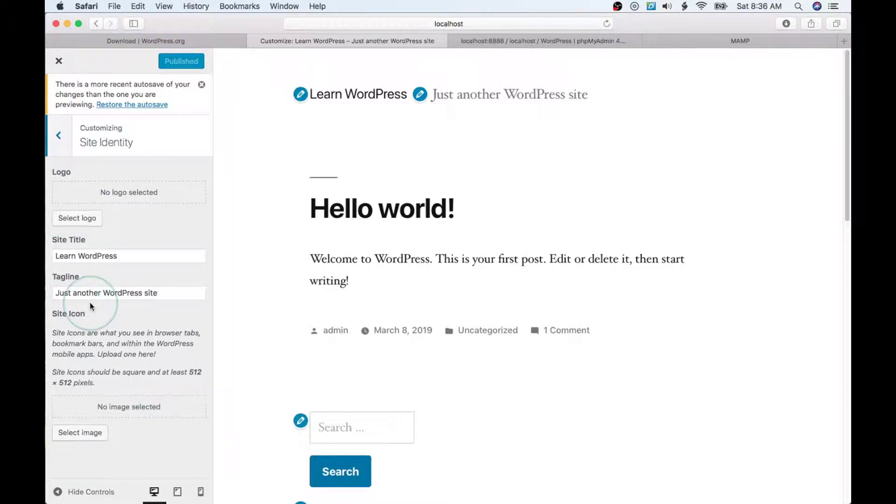
triple_click(168, 292)
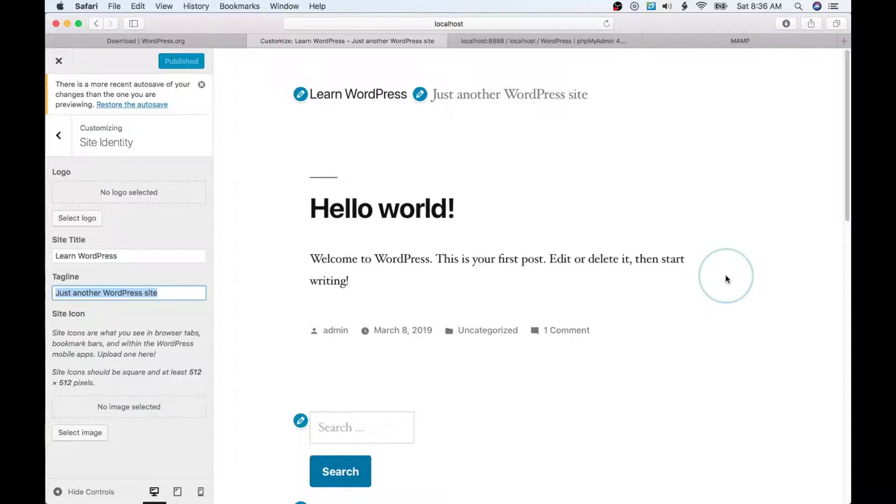
key(BackSpace)
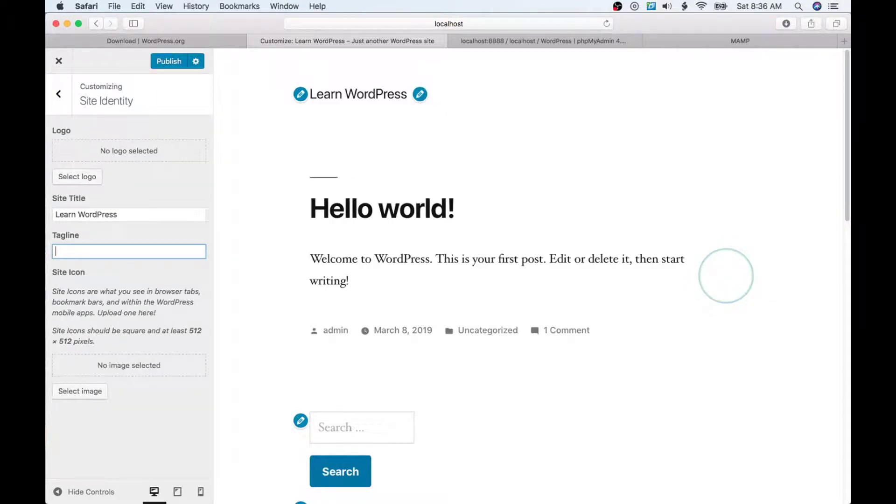
text(For Photographers)
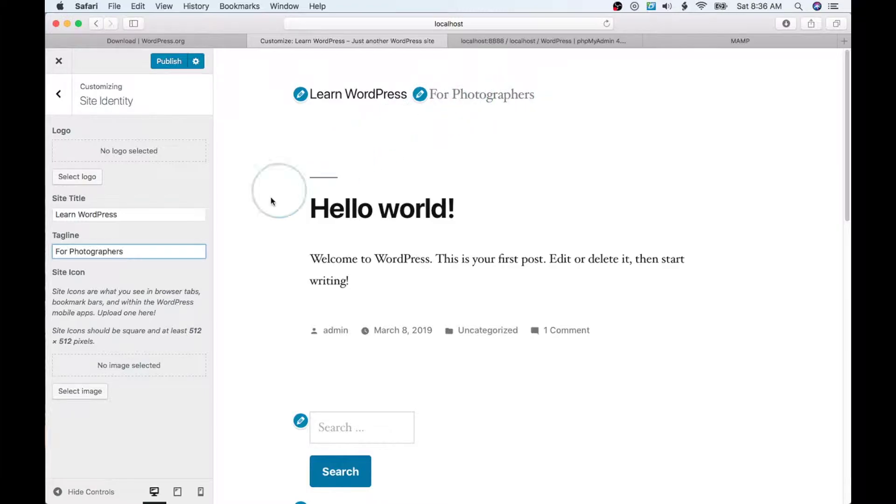
click(80, 391)
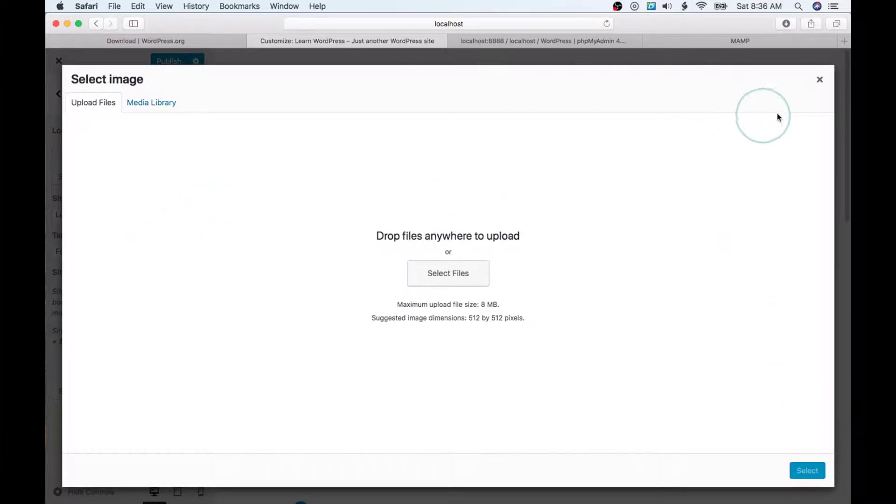
click(820, 81)
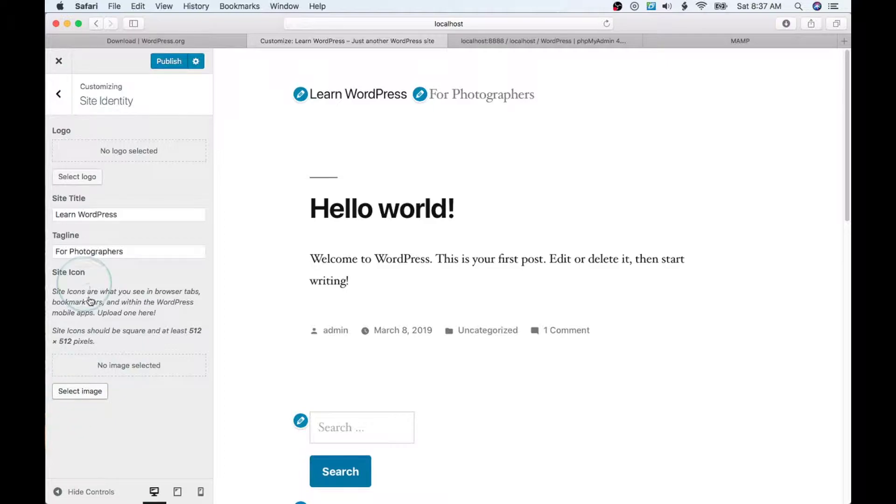
- Switch the theme's primary color to Custom and set its hue to red at the start of the spectrum
click(58, 94)
click(99, 206)
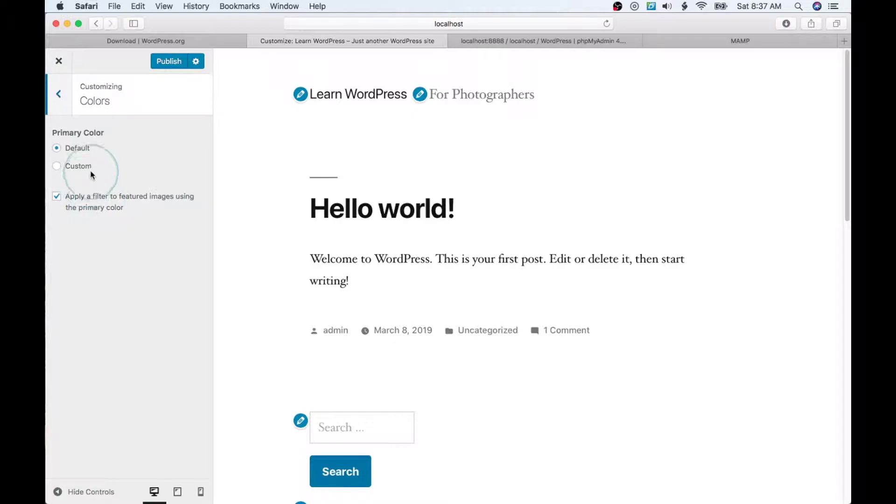
click(57, 166)
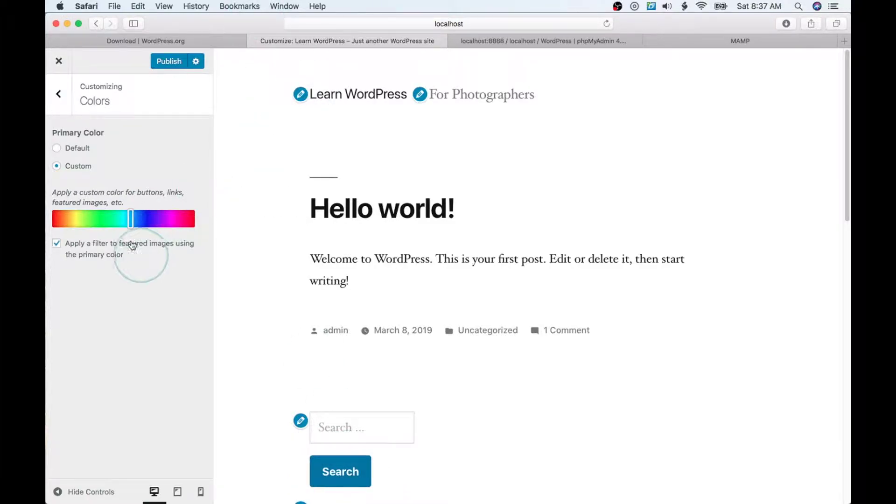
drag(131, 215, 54, 220)
click(340, 472)
click(145, 356)
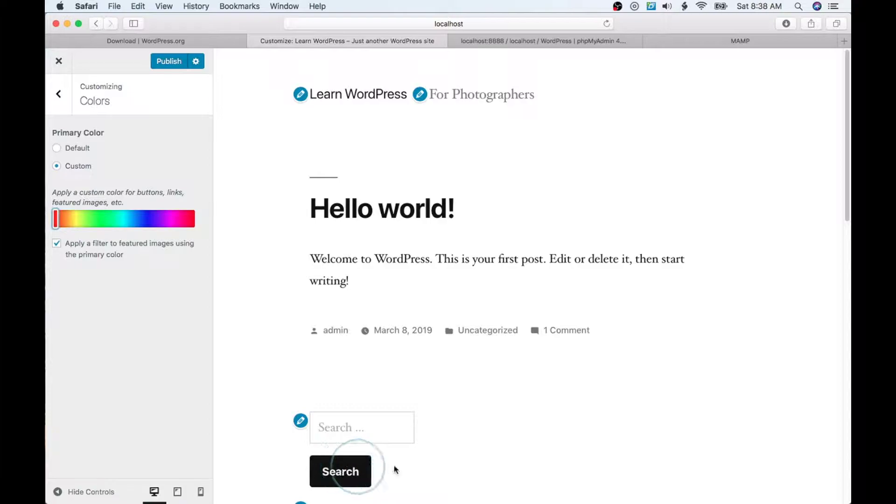
click(58, 94)
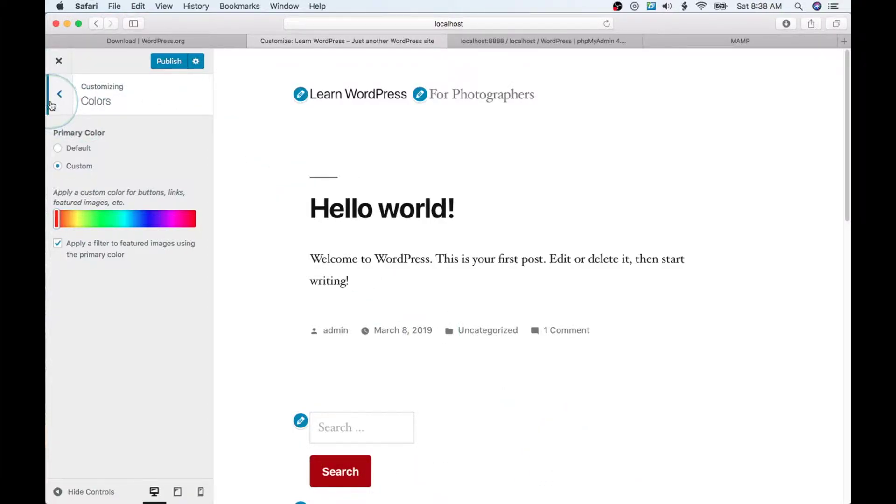
- Examine the Menus settings and the theme's menu locations: Primary, Footer Menu and Social Links Menu
click(133, 235)
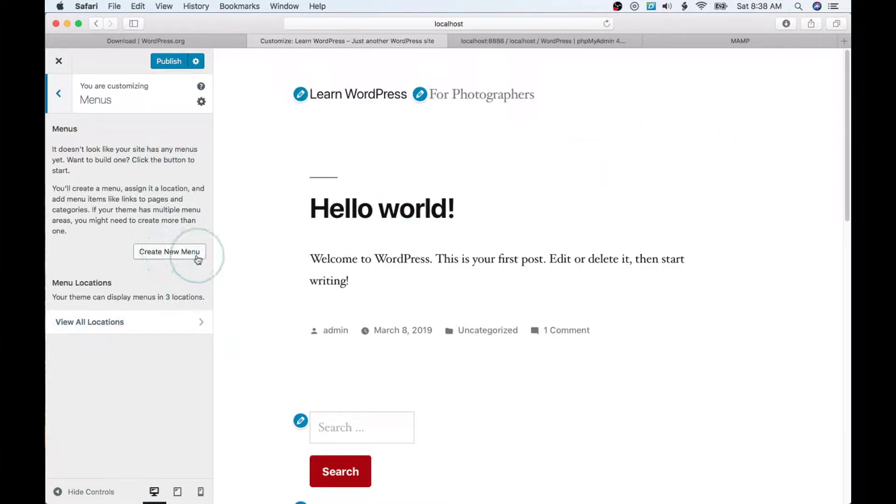
click(175, 331)
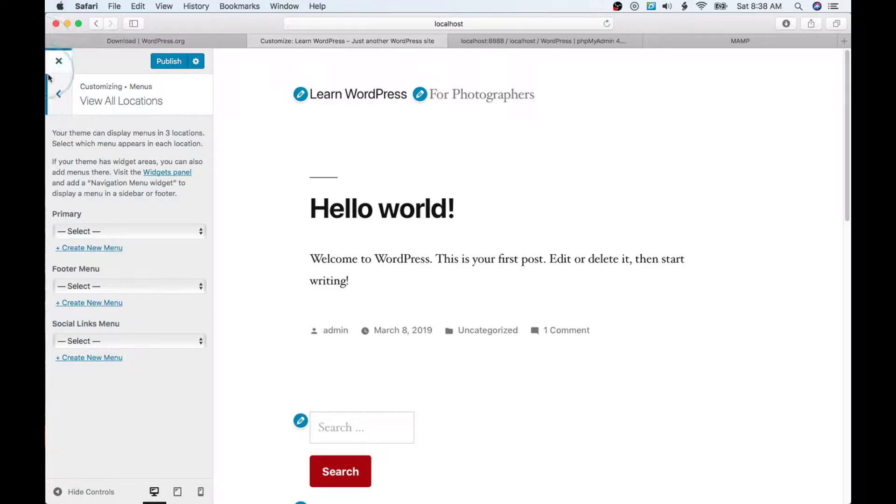
click(58, 93)
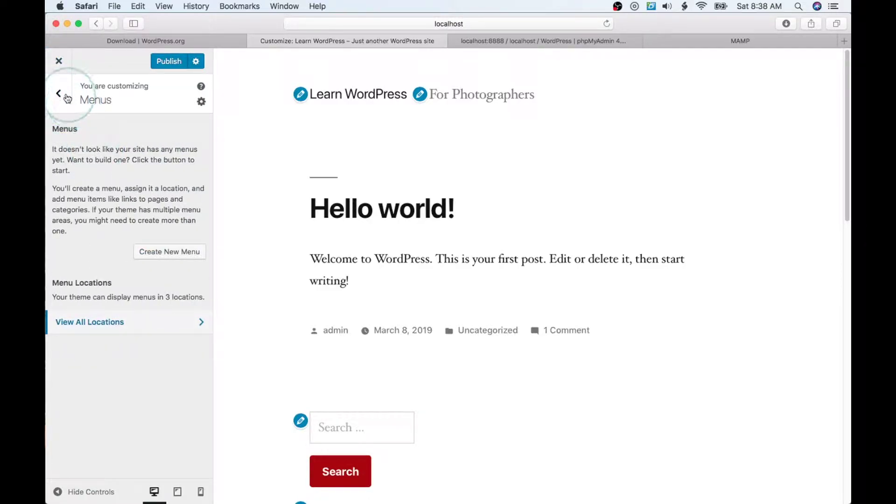
click(65, 96)
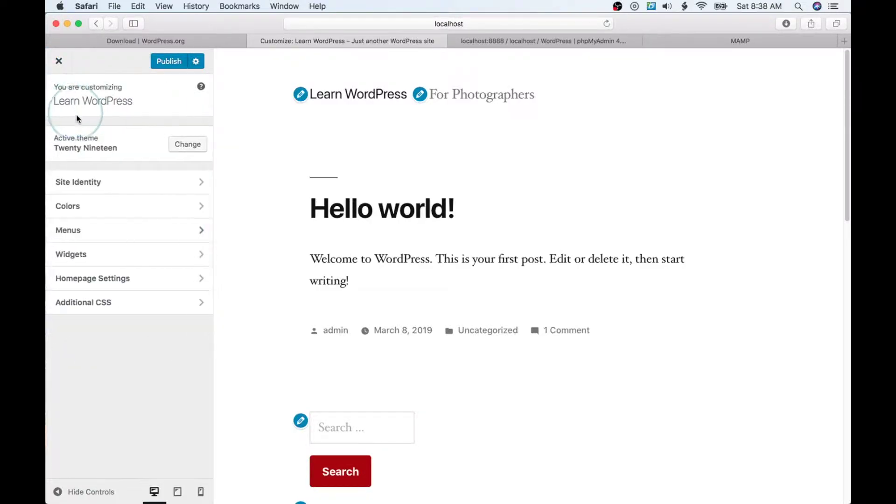
- Examine the list of widgets assigned to the site's Footer area
click(134, 257)
click(146, 159)
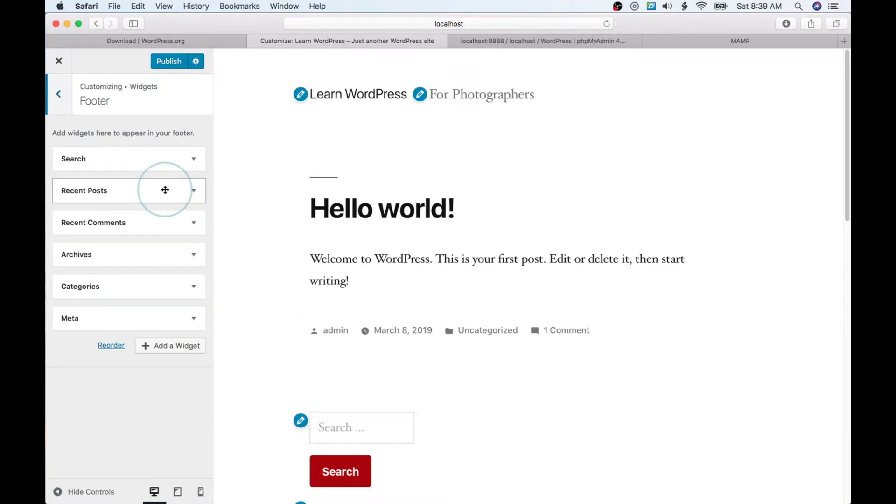
click(59, 94)
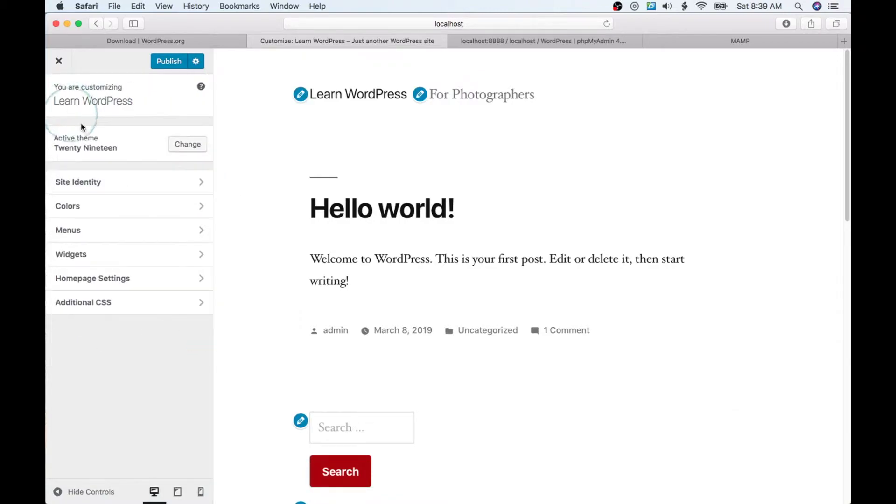
- Try the static page option for the homepage, view its Homepage and Posts page choices, and restore "Your latest posts"
click(120, 282)
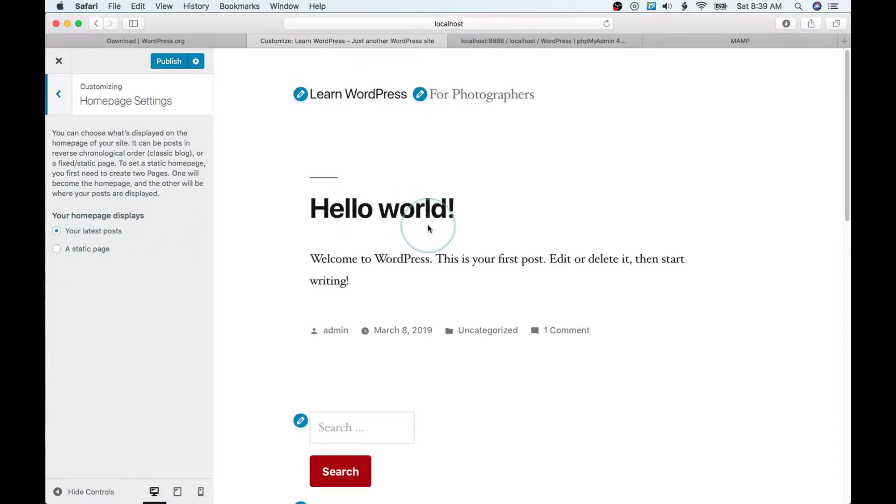
click(58, 252)
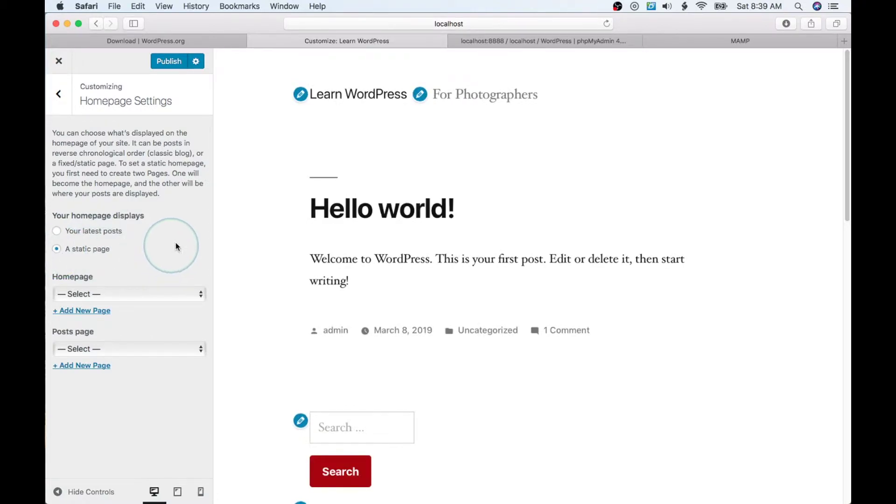
click(175, 296)
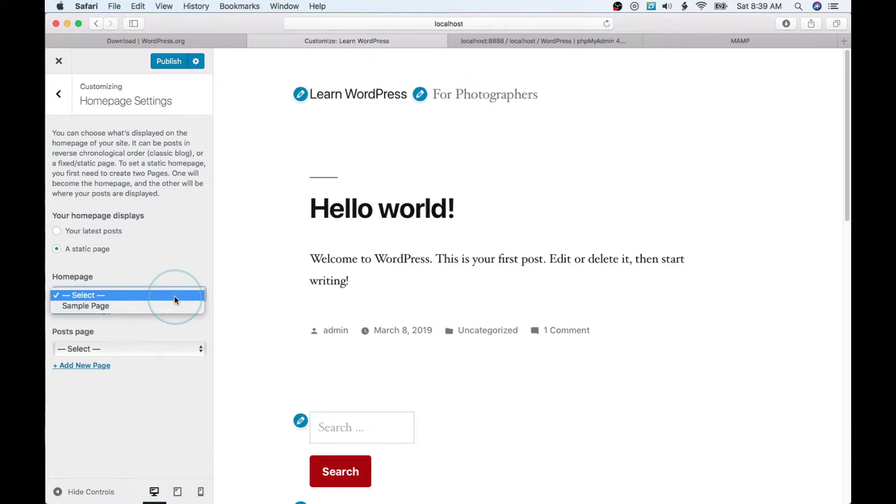
click(167, 298)
click(150, 352)
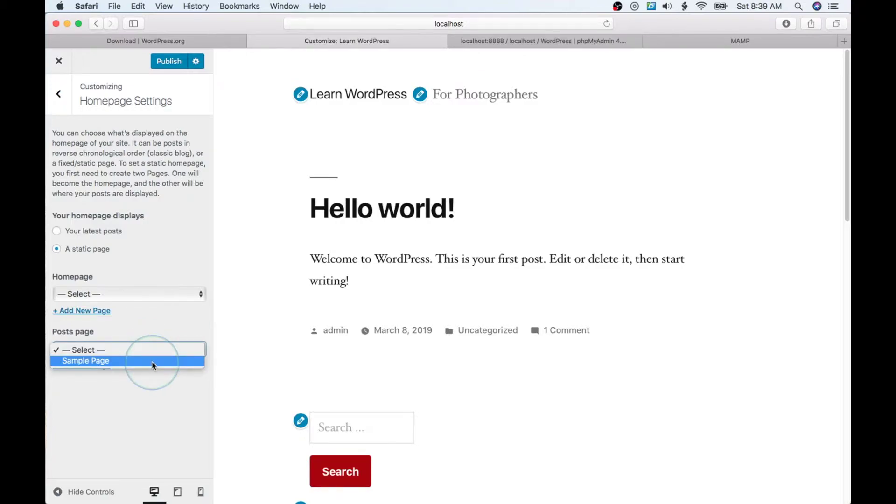
click(164, 327)
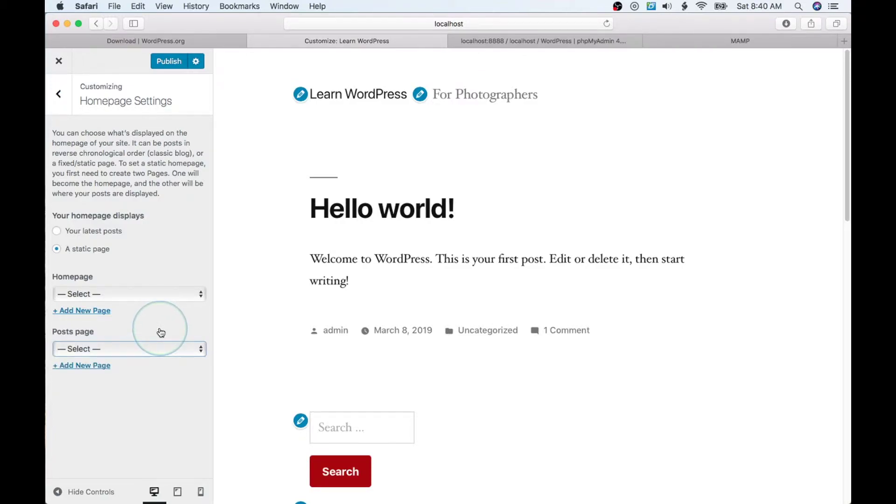
click(155, 295)
click(156, 295)
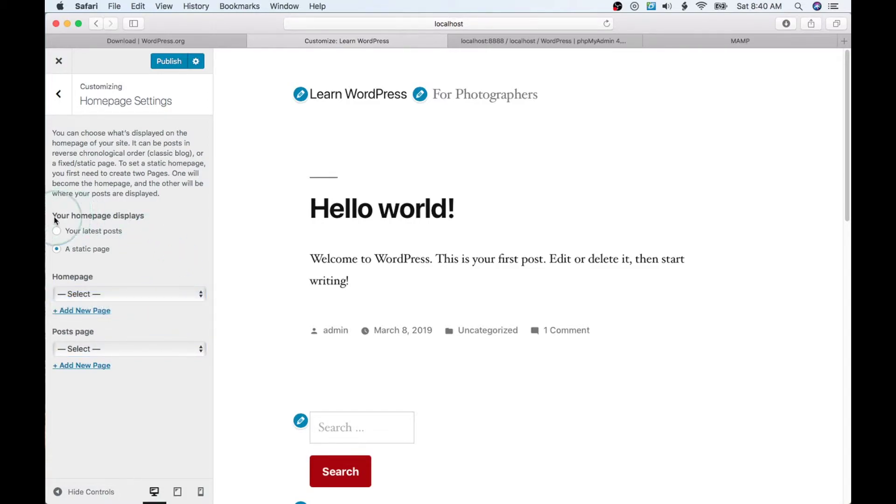
click(65, 233)
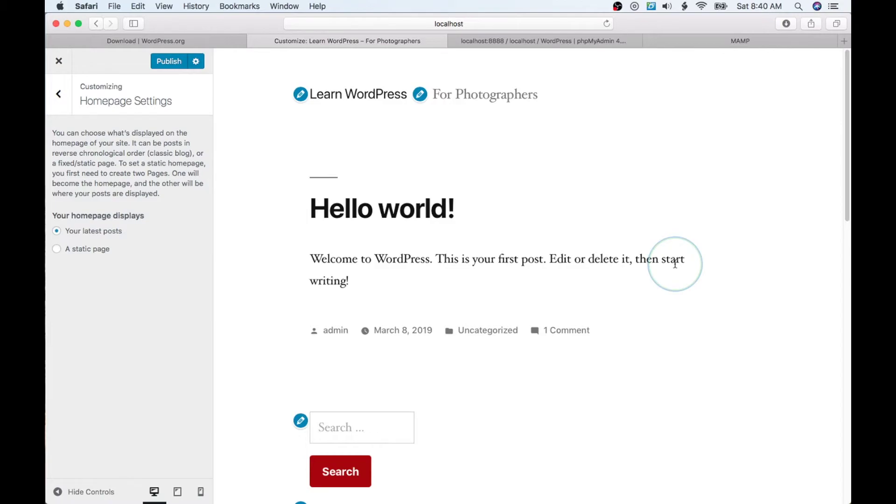
click(58, 93)
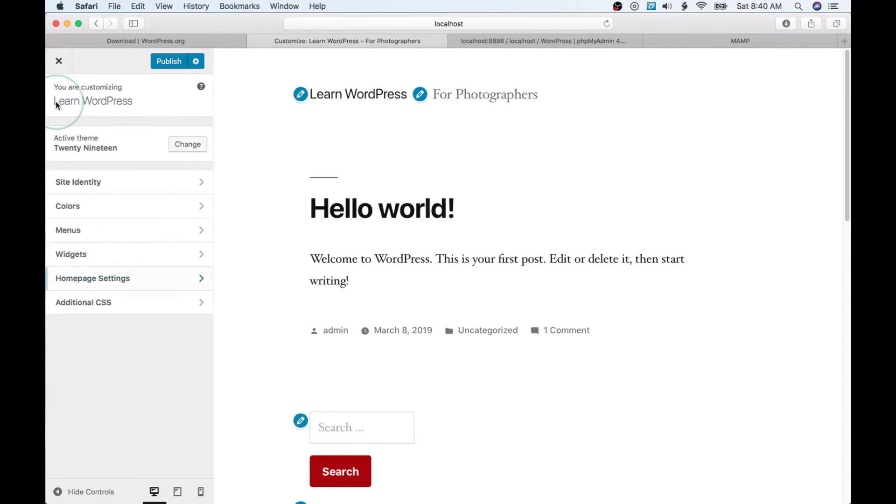
- View the Additional CSS section, publish the site customizations and close the customizer
click(99, 305)
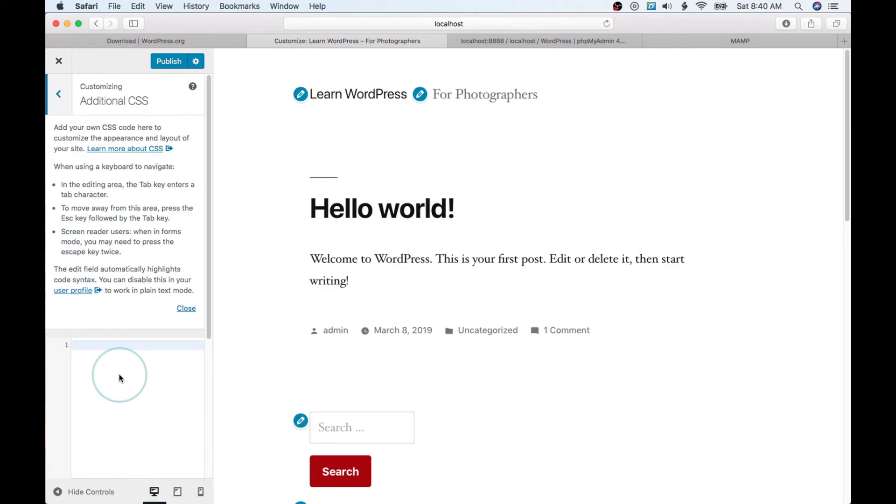
click(121, 63)
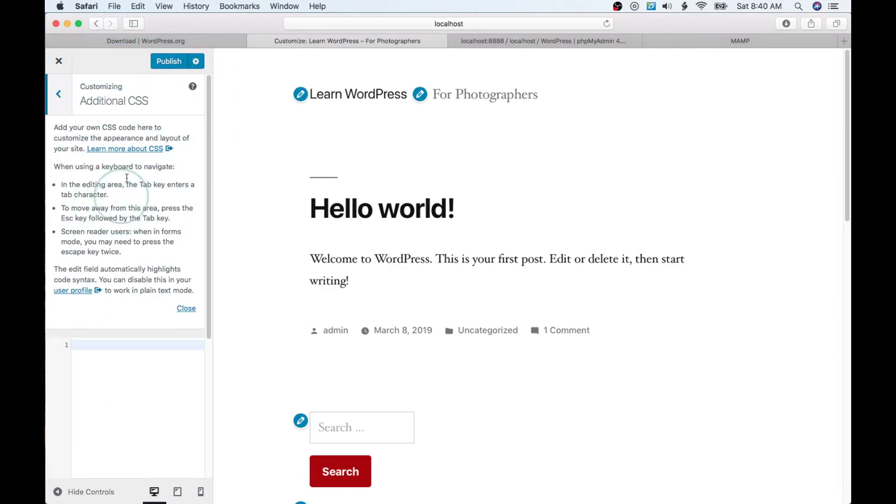
click(166, 65)
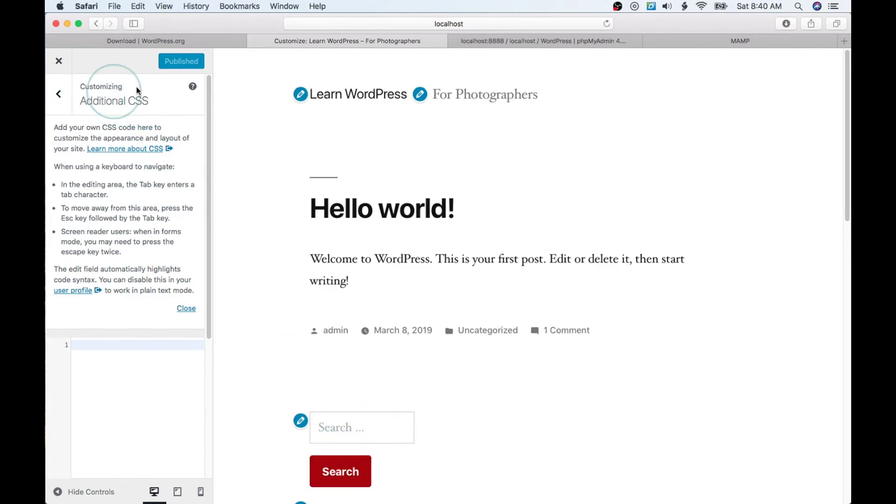
click(57, 63)
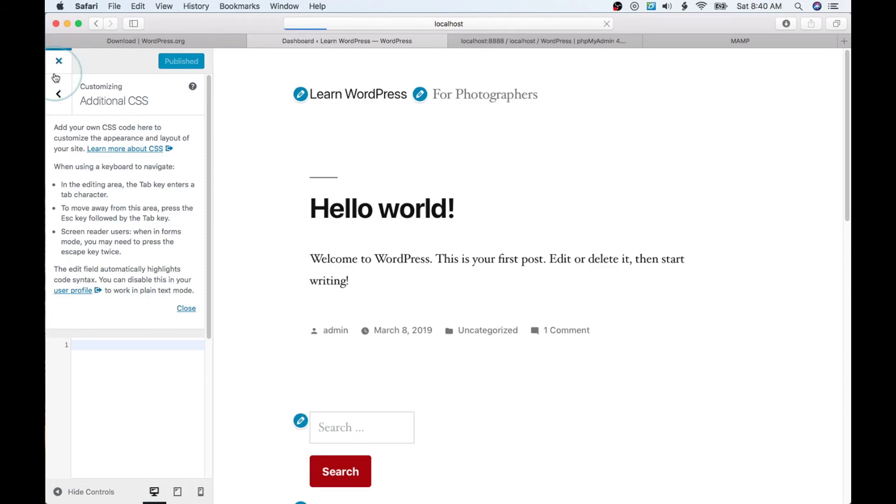